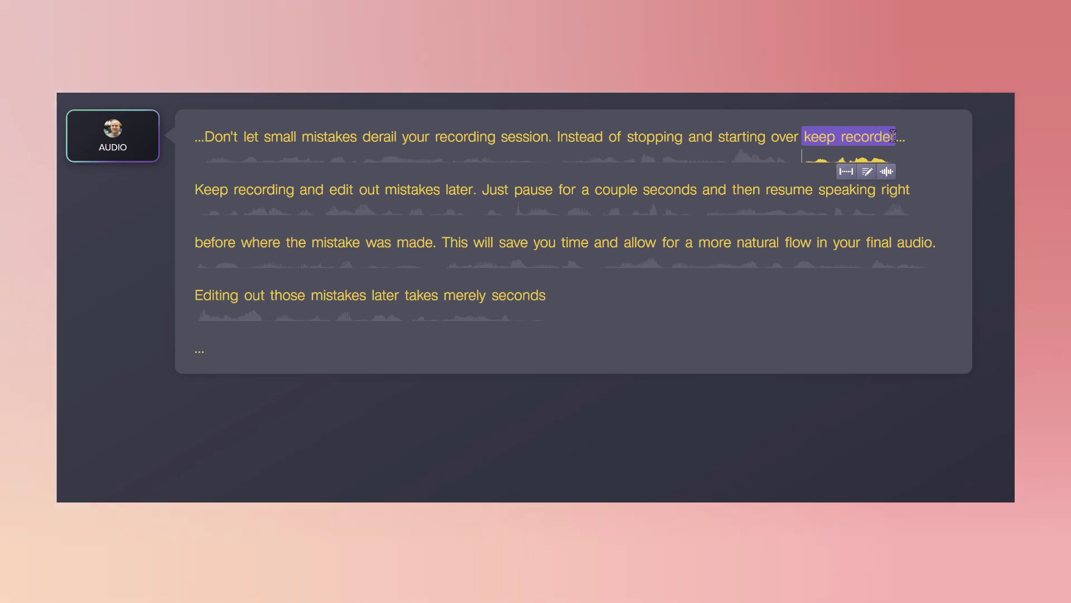
# - Delete the selected words 'keep recorder' and their audio from the transcript
pyautogui.press('BackSpace')
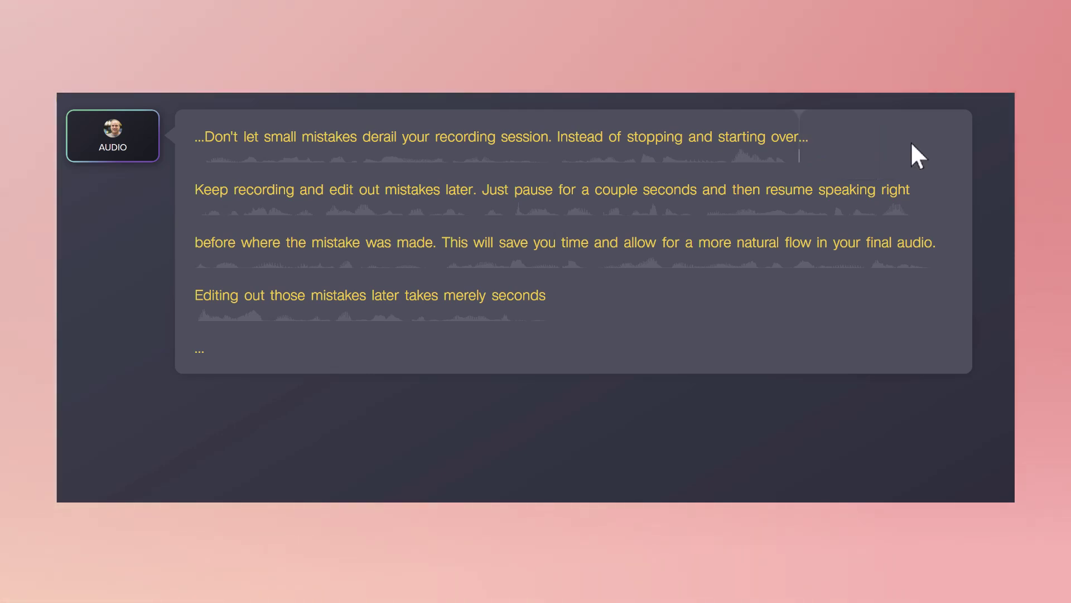